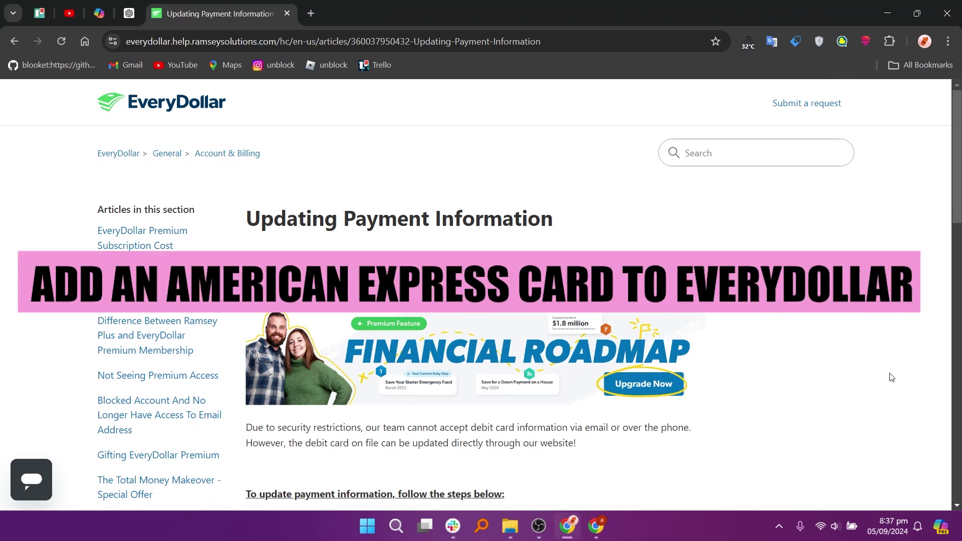
{"action": "scroll", "coordinate": [891, 378], "scroll_direction": "down", "scroll_amount": 5}
{"action": "scroll", "coordinate": [891, 378], "scroll_direction": "down", "scroll_amount": 2}
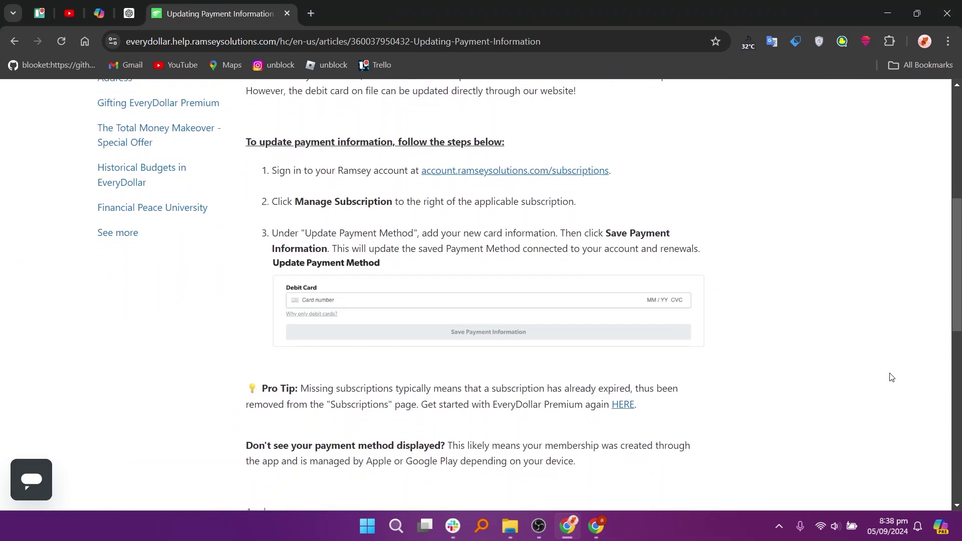